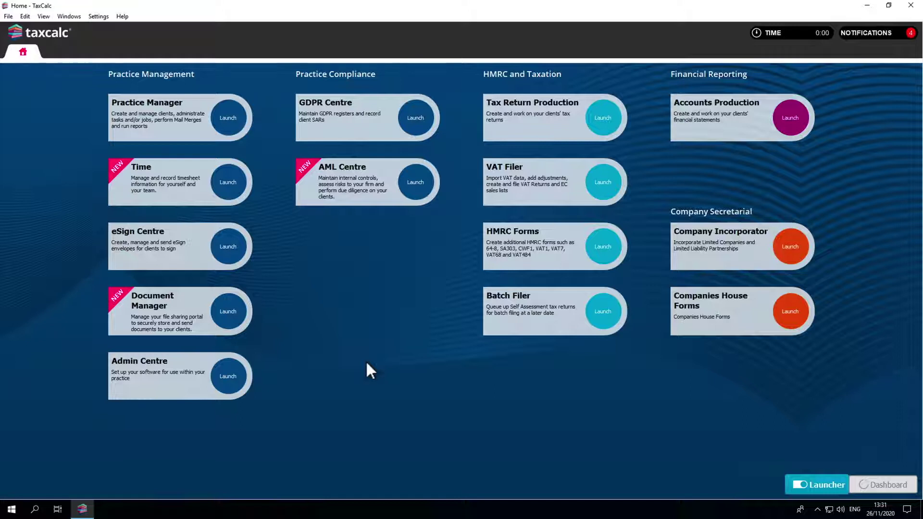
# Open the client's SA100 return for the year ending 5 April 2020 in Tax Return Production
pyautogui.click(228, 118)
pyautogui.click(233, 146)
pyautogui.rightClick(233, 146)
pyautogui.moveTo(251, 164)
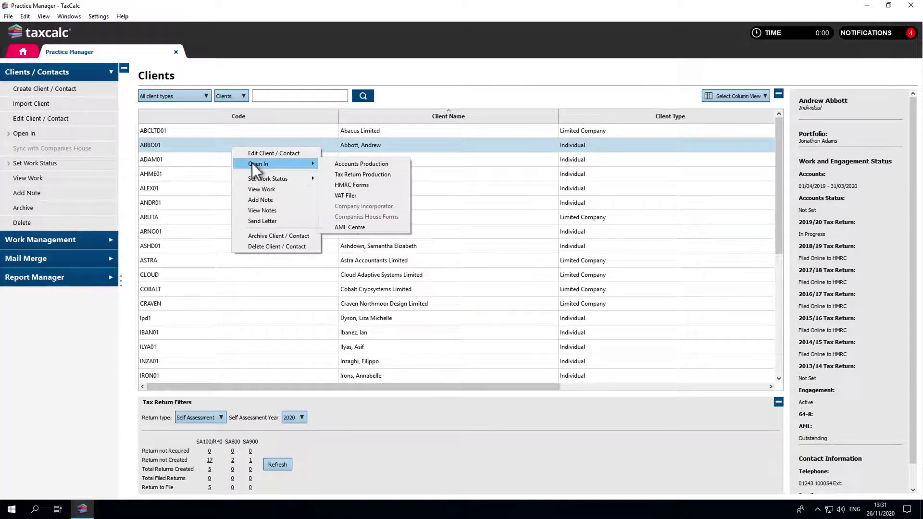
pyautogui.click(348, 177)
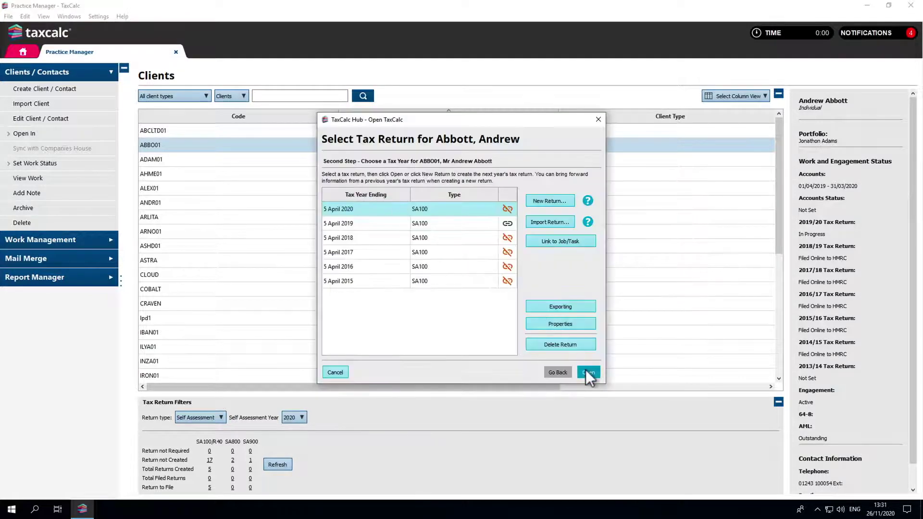
pyautogui.click(587, 372)
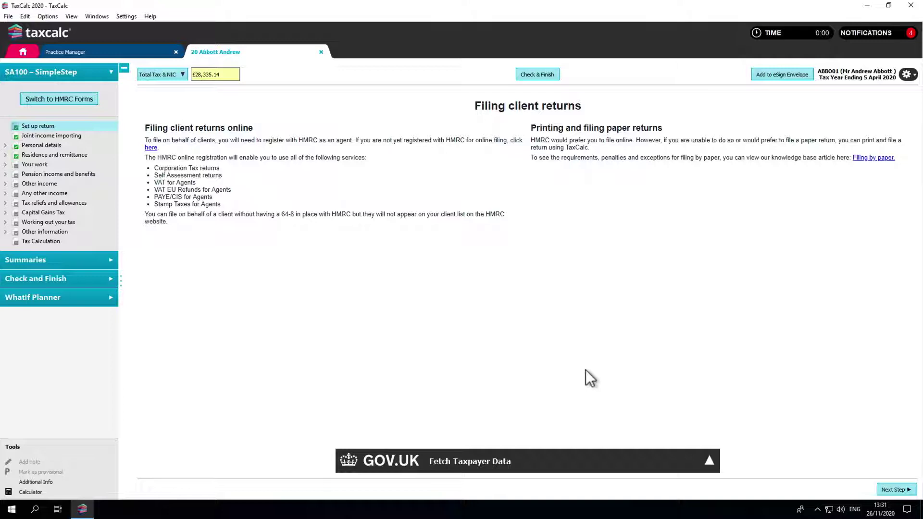
# Jump to the Capital Gains Tax section of the return
pyautogui.click(65, 212)
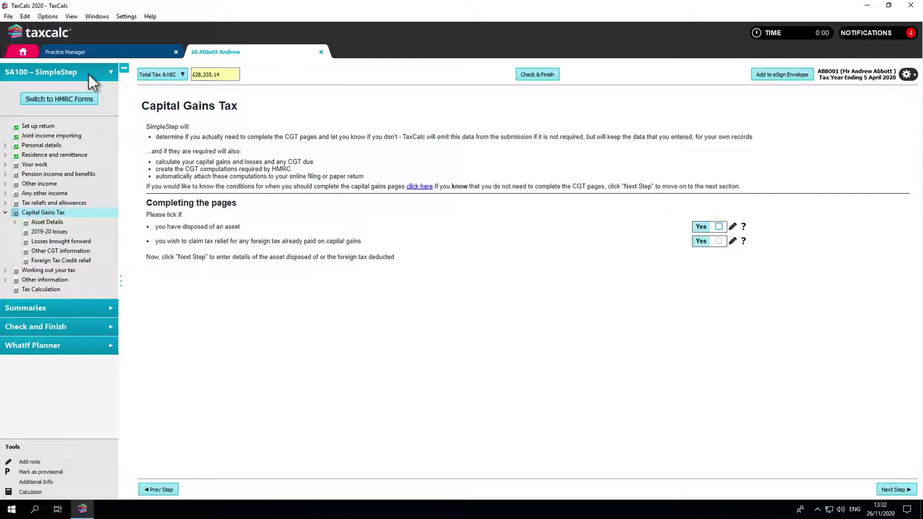
# Confirm that an asset was disposed of and continue to the Asset details page
pyautogui.click(718, 226)
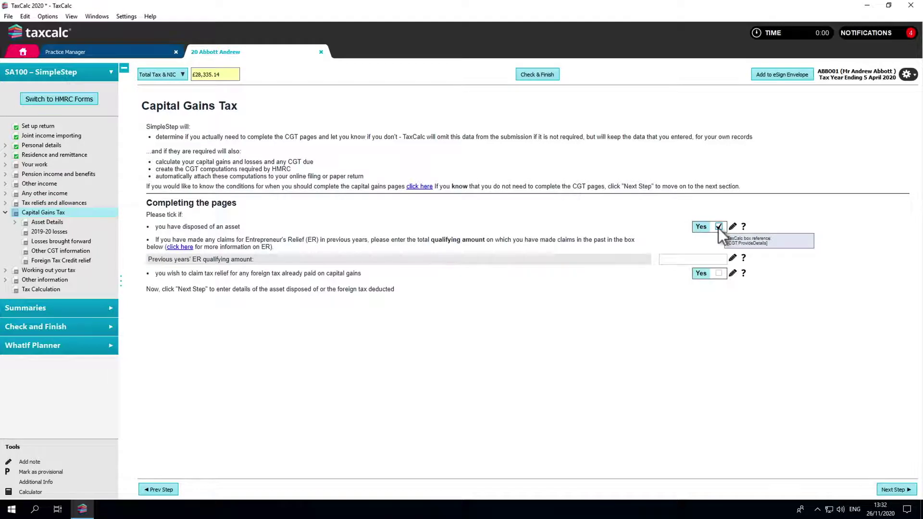
pyautogui.click(894, 490)
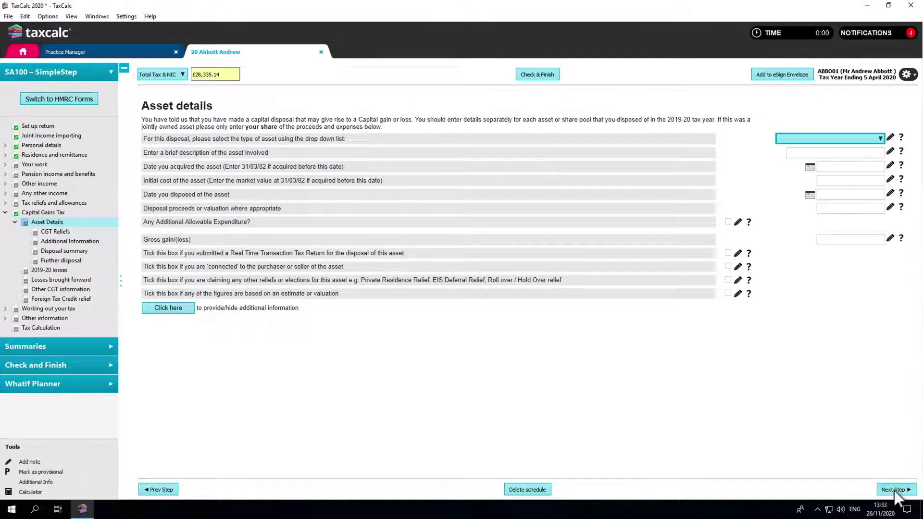
# Set the asset type to Listed shares and securities, described as 'Listed Share Disposal Gain'
pyautogui.click(778, 139)
pyautogui.click(784, 155)
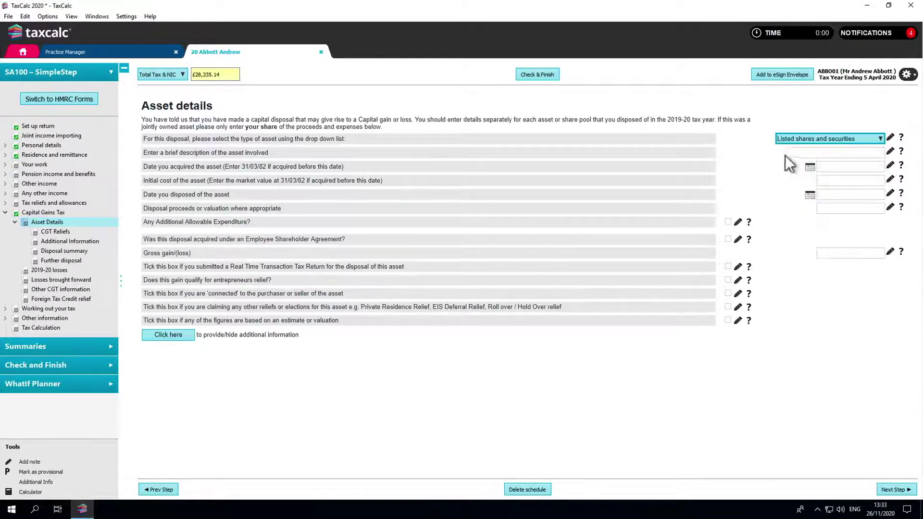
pyautogui.click(788, 153)
pyautogui.write('Listed Share Disposal Gain')
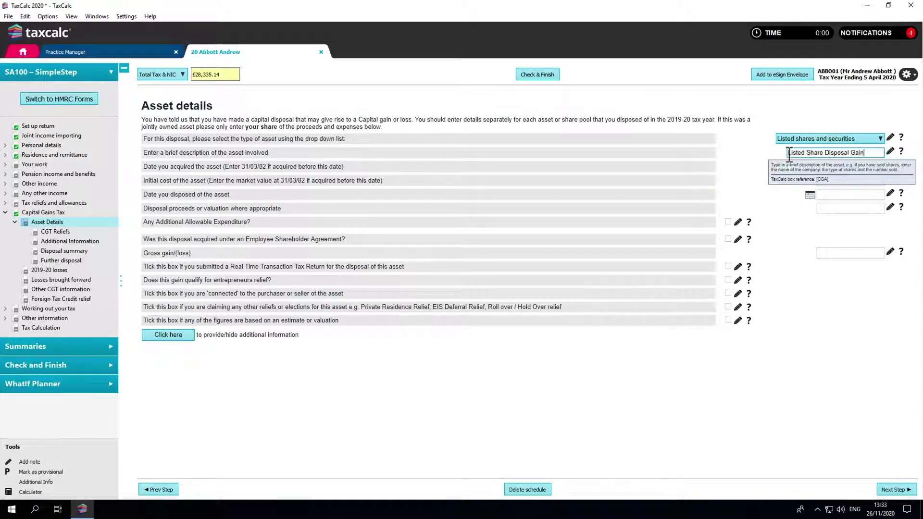
pyautogui.press('Tab')
# Enter acquisition on 19/02/2002 at cost 200, and disposal on 09/08/2019 for proceeds 300
pyautogui.click(820, 166)
pyautogui.write('9/02/2002')
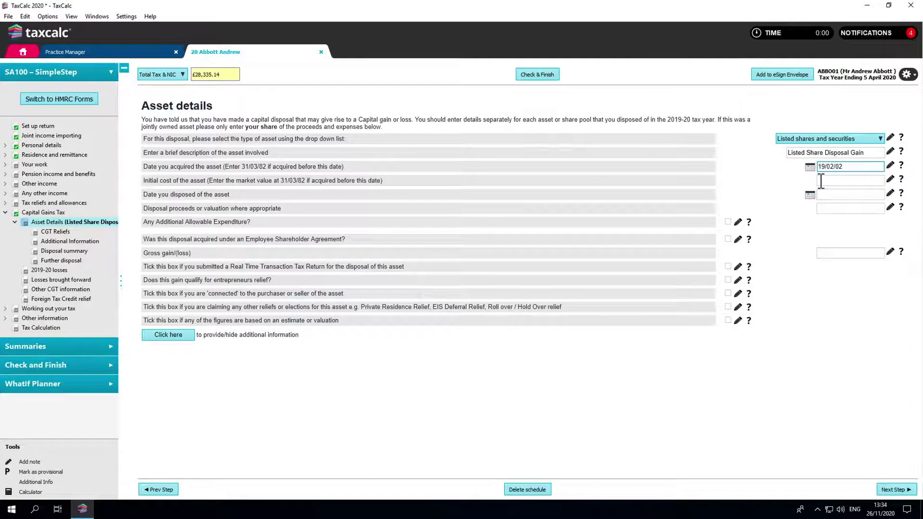
pyautogui.click(821, 181)
pyautogui.write('200')
pyautogui.click(820, 194)
pyautogui.write('09/08/2019')
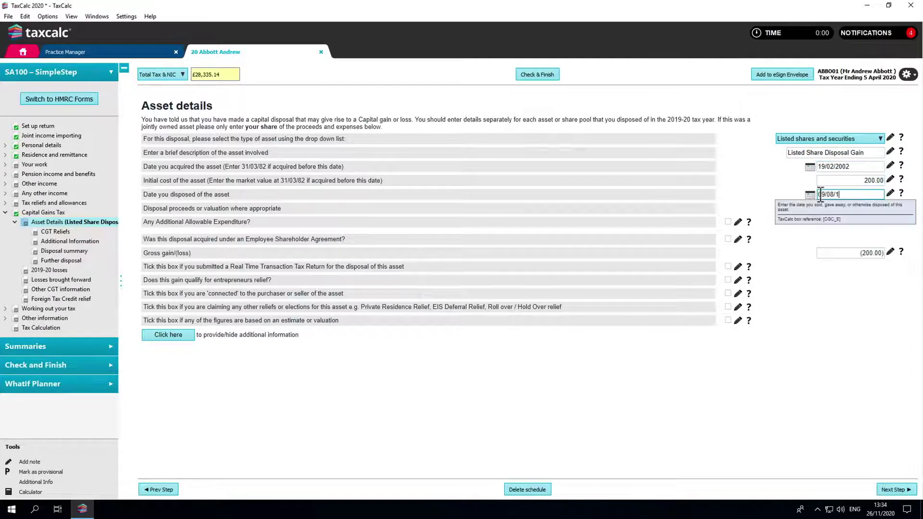
pyautogui.click(820, 208)
pyautogui.write('300')
pyautogui.press('Tab')
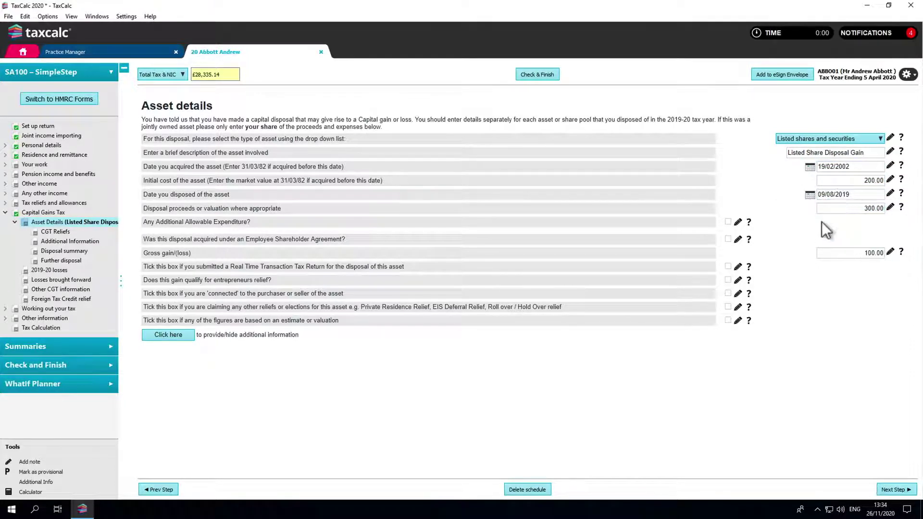
# Review the first disposal's summary and continue to the Further disposal page
pyautogui.click(889, 489)
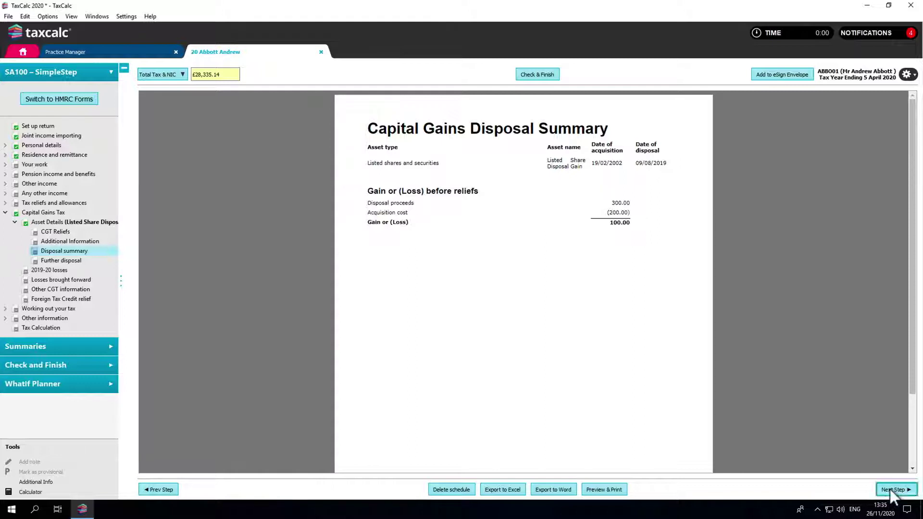
pyautogui.click(889, 489)
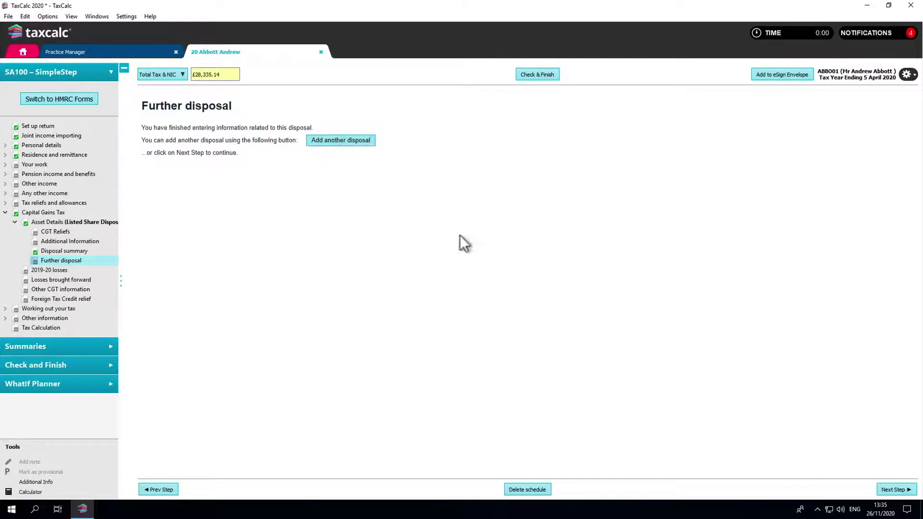
# Enter 3000 as general losses of earlier years brought forward
pyautogui.click(889, 490)
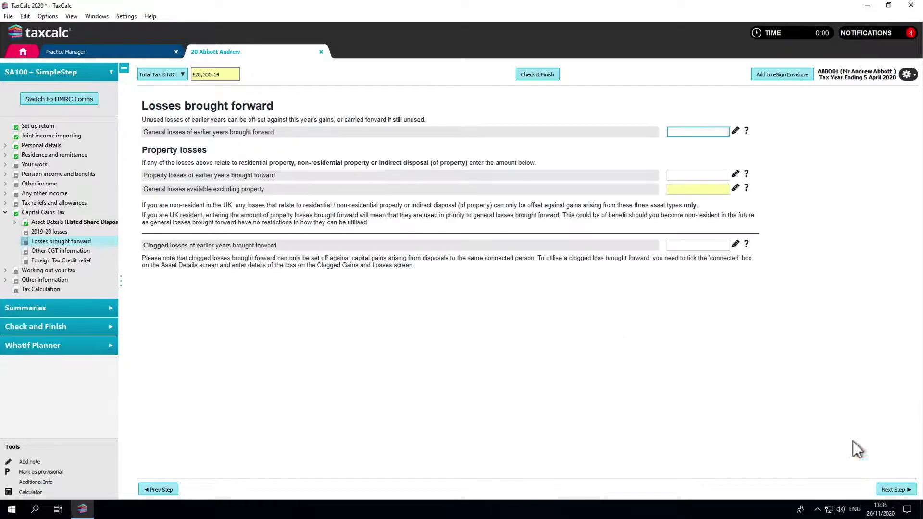
pyautogui.write('3000')
# Continue to the Other CGT information page and review it
pyautogui.click(883, 487)
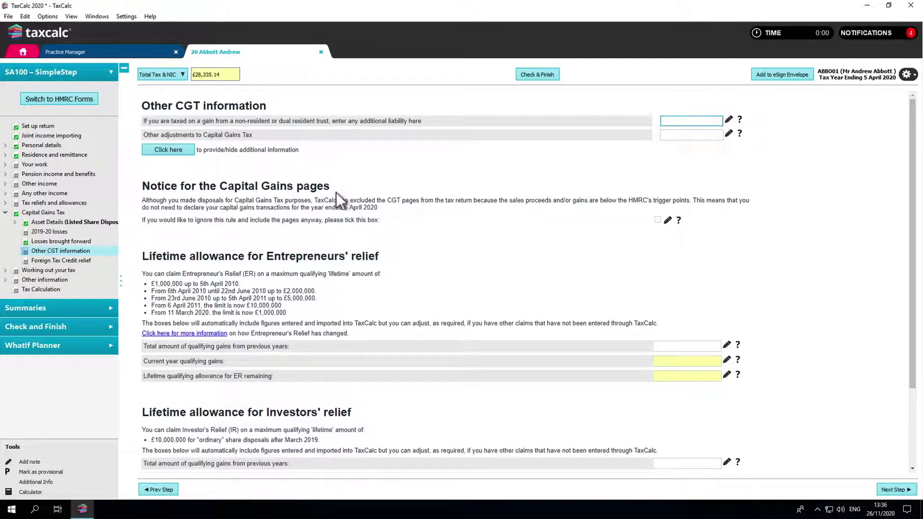
# Add a second Listed shares and securities disposal described as 'Listed Share Disposal Loss'
pyautogui.click(112, 222)
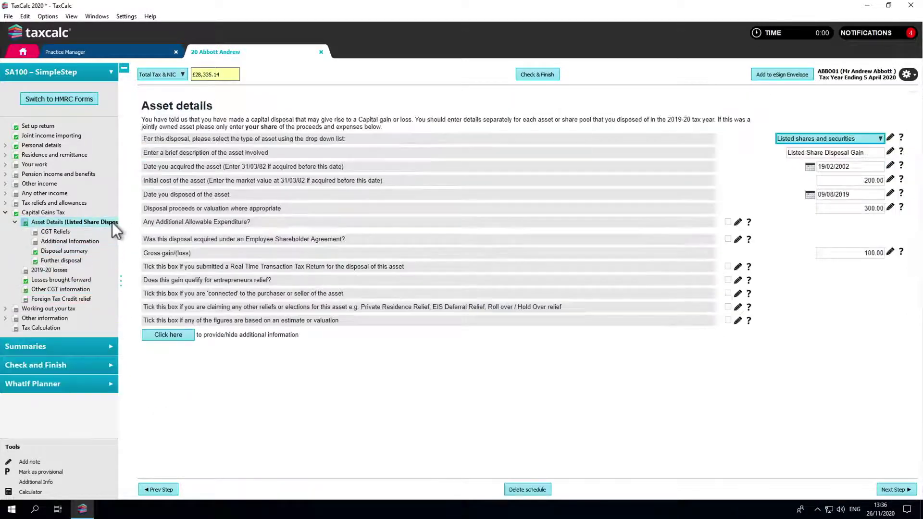
pyautogui.click(79, 258)
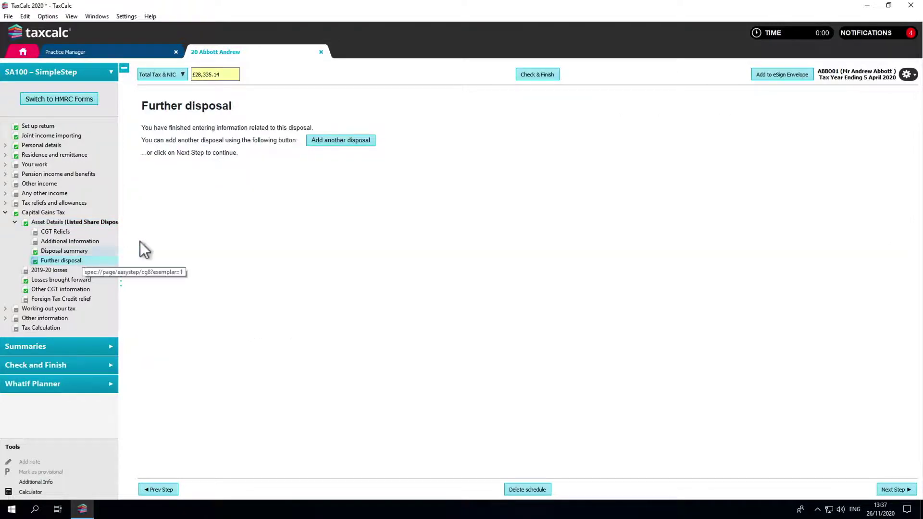
pyautogui.click(334, 140)
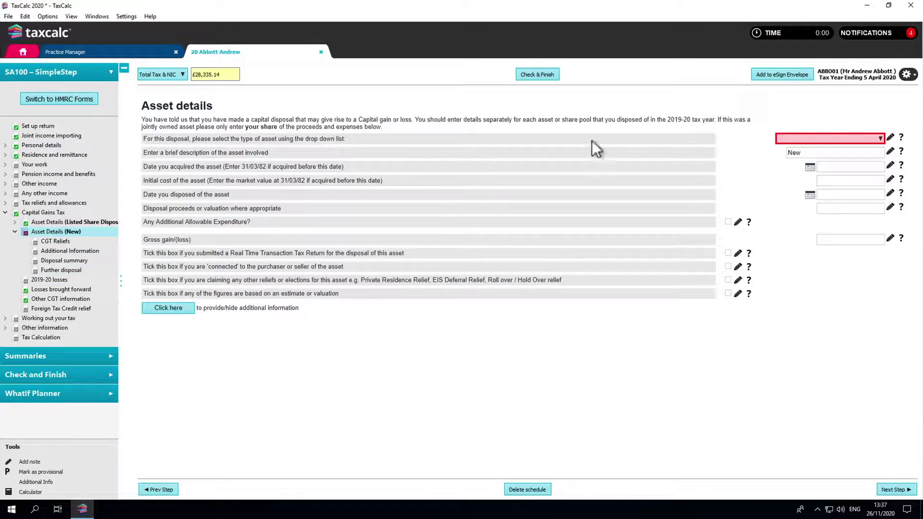
pyautogui.click(788, 136)
pyautogui.click(792, 155)
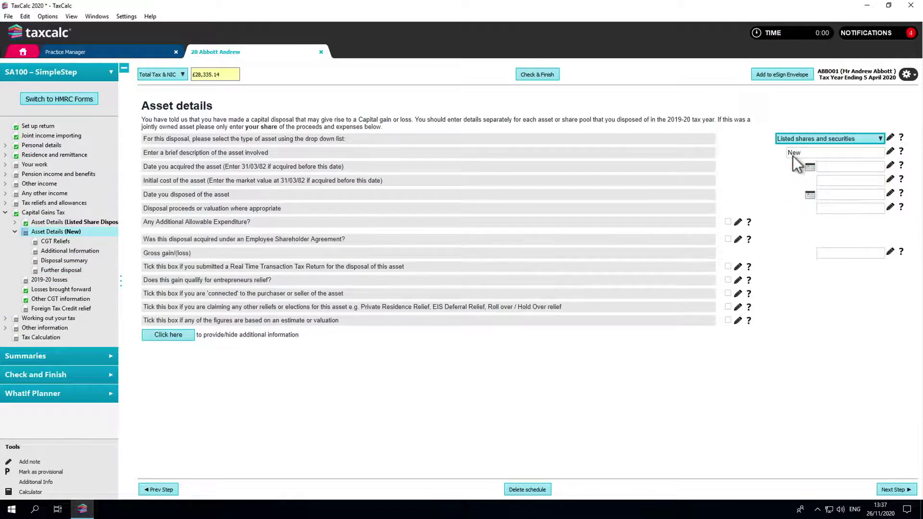
pyautogui.click(792, 155)
pyautogui.write('Listed S')
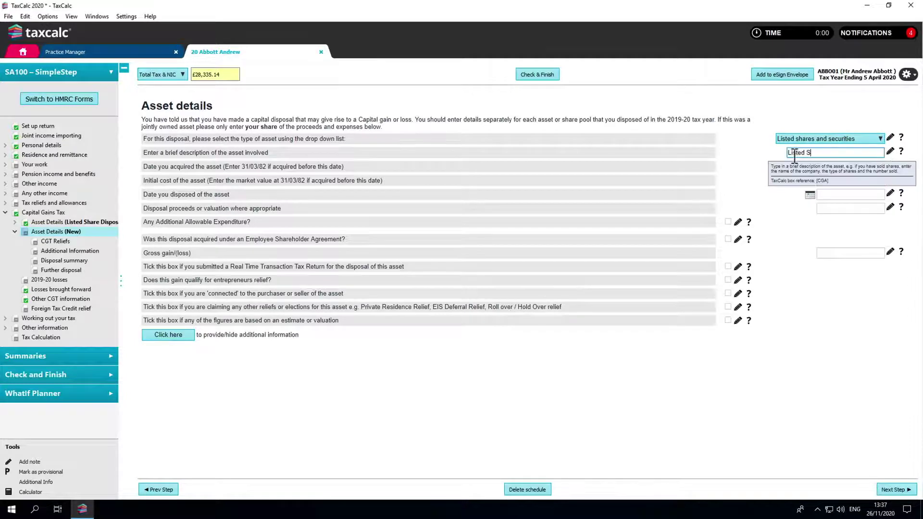
pyautogui.write('hare Disposal Loss')
# Enter acquisition on 19/02/02 at cost 100, and disposal on 09/08/19 for proceeds 2
pyautogui.click(820, 167)
pyautogui.write('19/02/02')
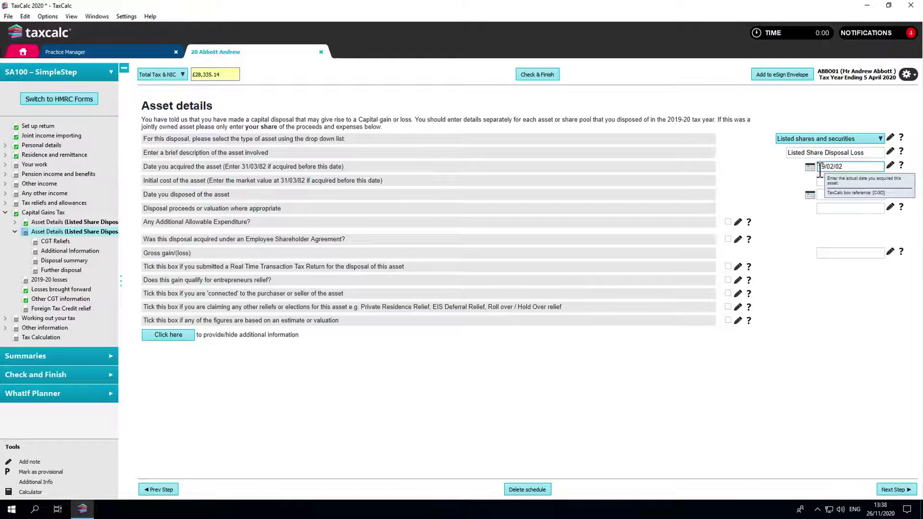
pyautogui.click(819, 181)
pyautogui.write('100')
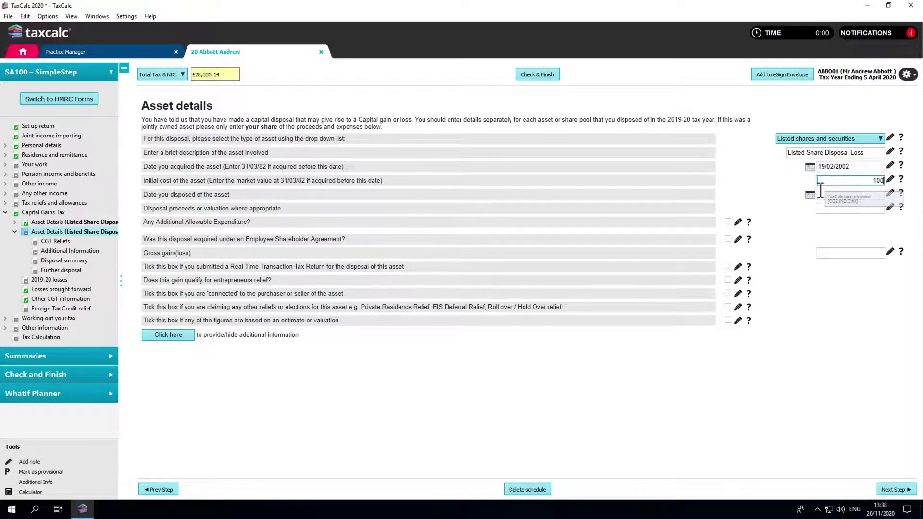
pyautogui.click(820, 194)
pyautogui.write('09/08/19')
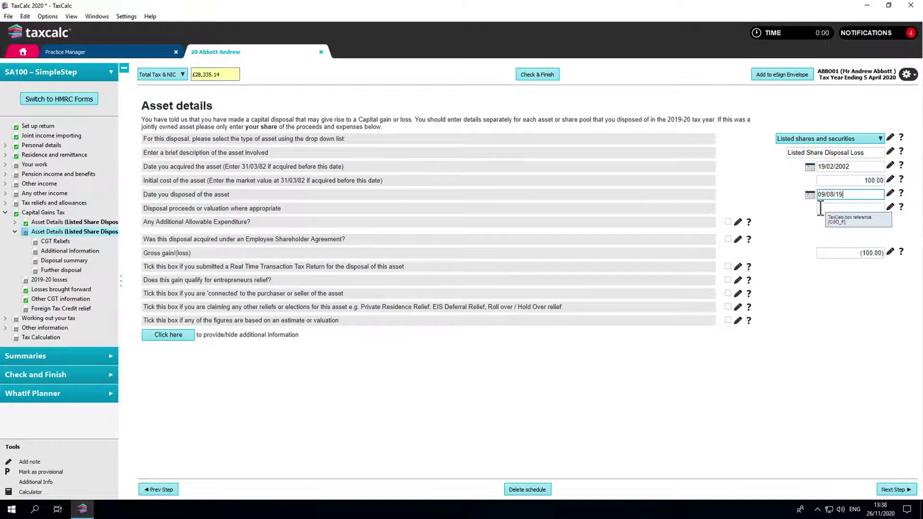
pyautogui.click(820, 208)
pyautogui.write('2')
pyautogui.press('Tab')
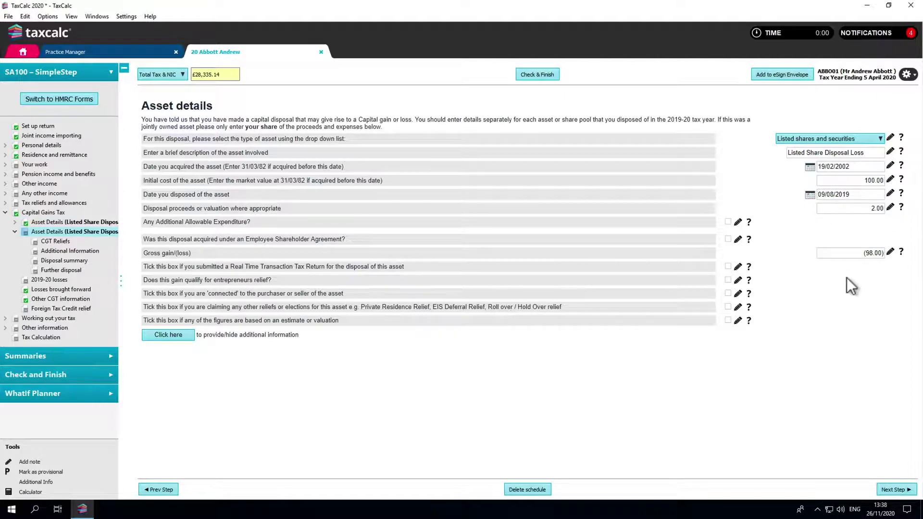
# Add a third disposal of Unlisted shares and securities described as 'Share Disposal'
pyautogui.click(894, 489)
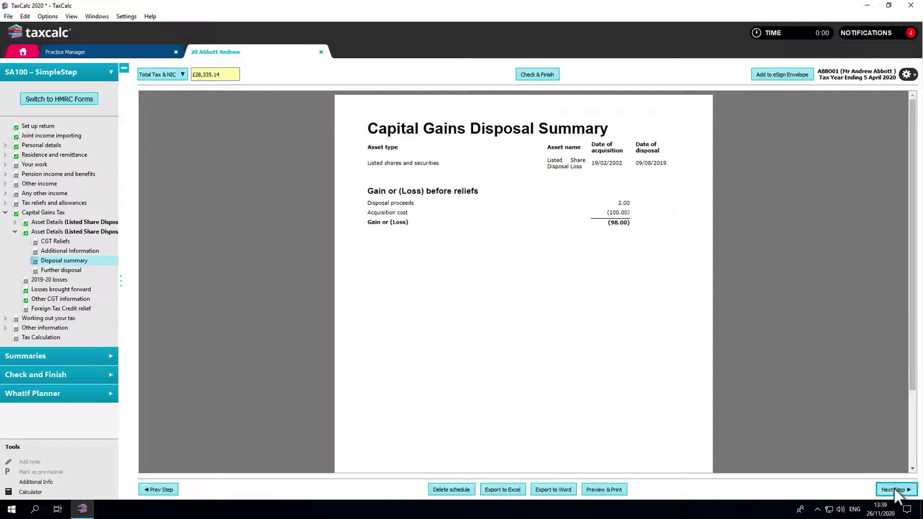
pyautogui.click(894, 488)
pyautogui.click(341, 143)
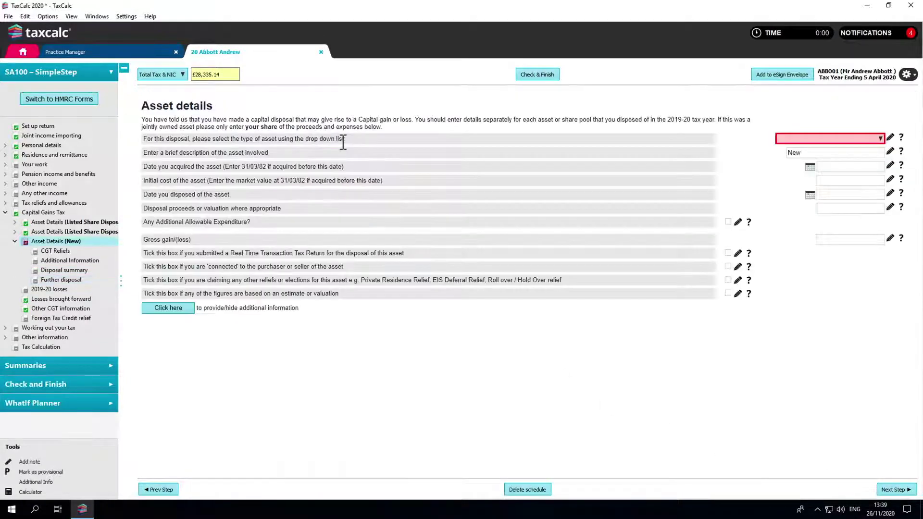
pyautogui.click(783, 138)
pyautogui.click(786, 163)
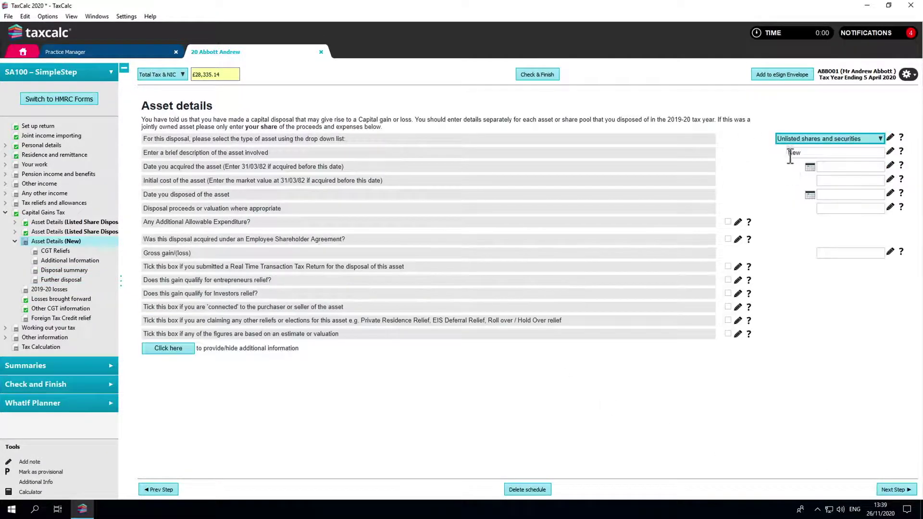
pyautogui.click(793, 152)
pyautogui.write('Share Disposal')
pyautogui.press('Tab')
# Enter acquisition on 23/05/2008 at cost 1500, and disposal on 06/11/2019 for proceeds 20000
pyautogui.click(819, 166)
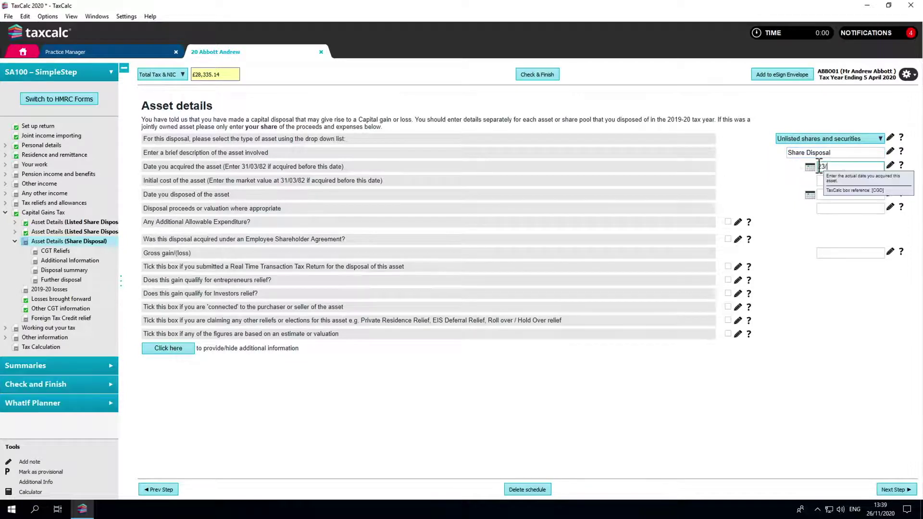
pyautogui.write('23/05/2008')
pyautogui.click(820, 180)
pyautogui.write('1500')
pyautogui.click(820, 194)
pyautogui.write('06/11/2019')
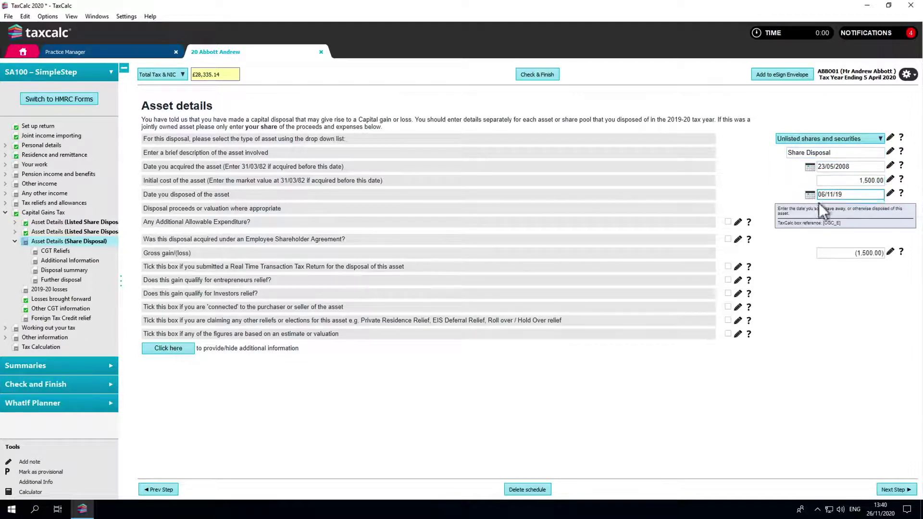
pyautogui.click(819, 207)
pyautogui.write('20000')
# Add 'Legal Fees' expenditure of 300 incurred on 04/11/19
pyautogui.click(821, 222)
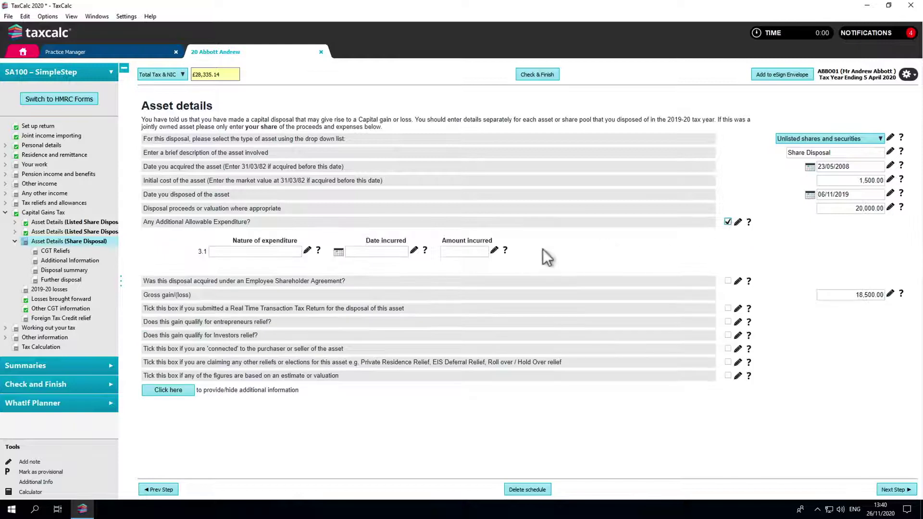
pyautogui.click(298, 251)
pyautogui.write('Legal Fees')
pyautogui.click(404, 252)
pyautogui.write('04/11/19')
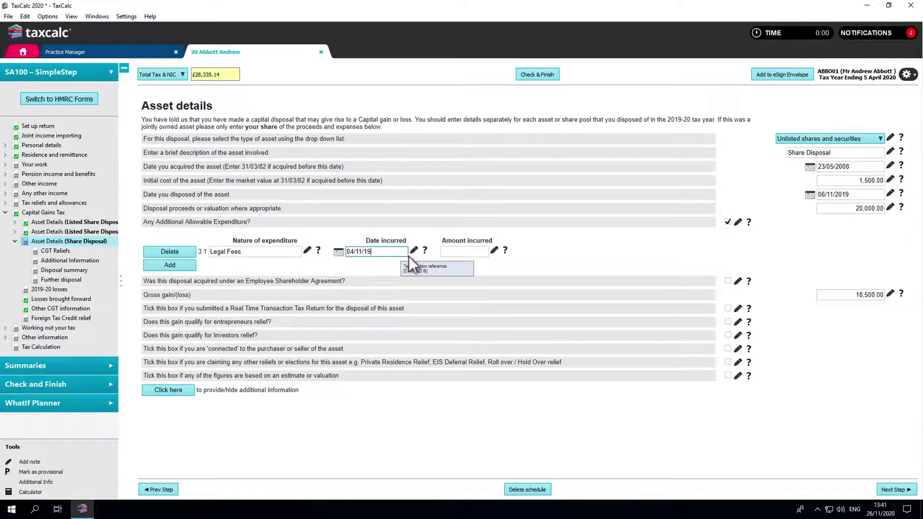
pyautogui.press('Tab')
pyautogui.write('300')
pyautogui.press('Tab')
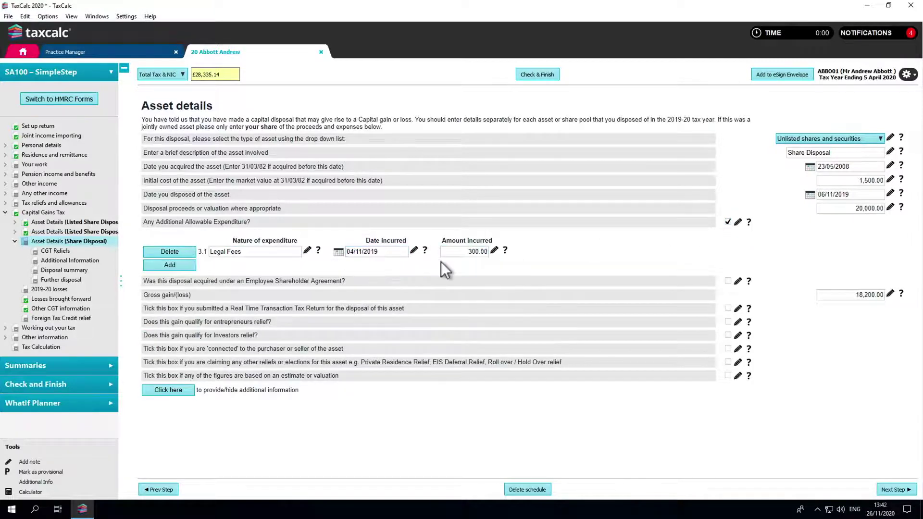
# Claim entrepreneurs' relief at 100 percent and move past the disposal summary
pyautogui.click(728, 322)
pyautogui.click(364, 338)
pyautogui.write('100')
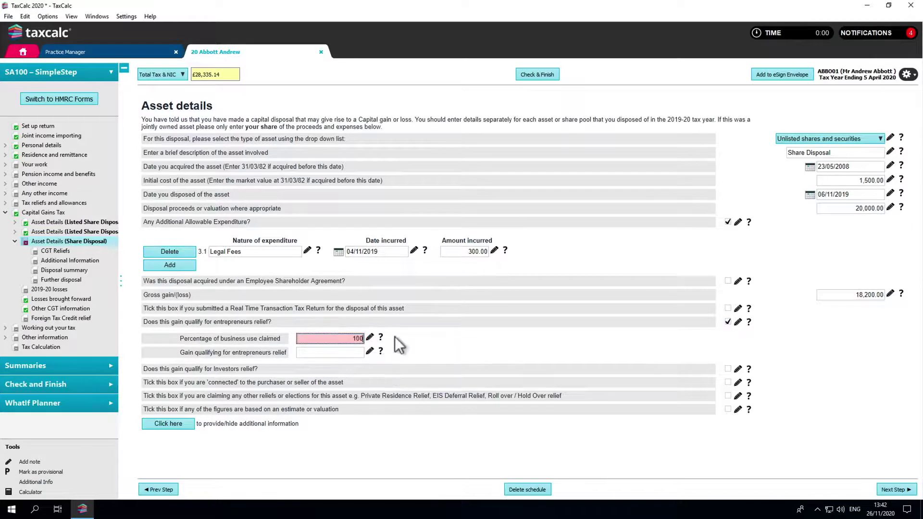
pyautogui.press('Tab')
pyautogui.click(883, 489)
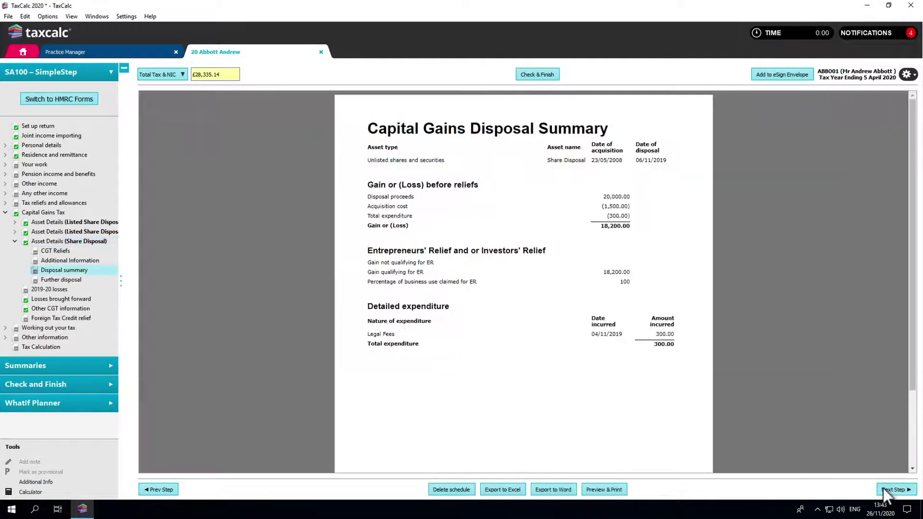
pyautogui.click(883, 488)
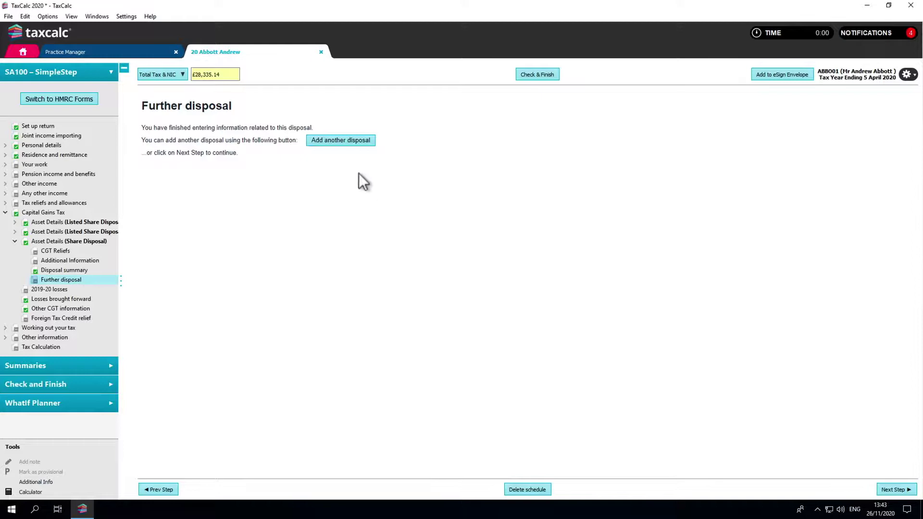
# Add another Unlisted shares and securities disposal described as 'EIS Share Disposal'
pyautogui.click(351, 141)
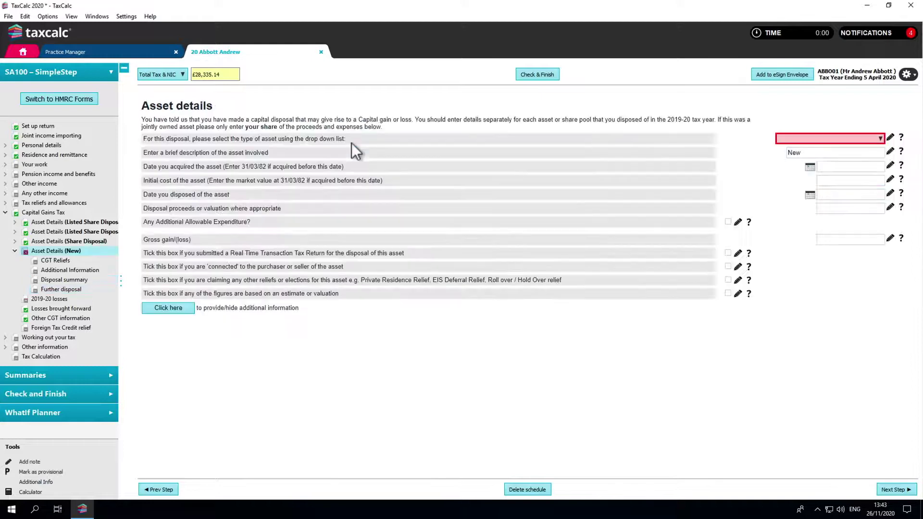
pyautogui.click(783, 140)
pyautogui.click(786, 163)
pyautogui.click(793, 153)
pyautogui.write('E')
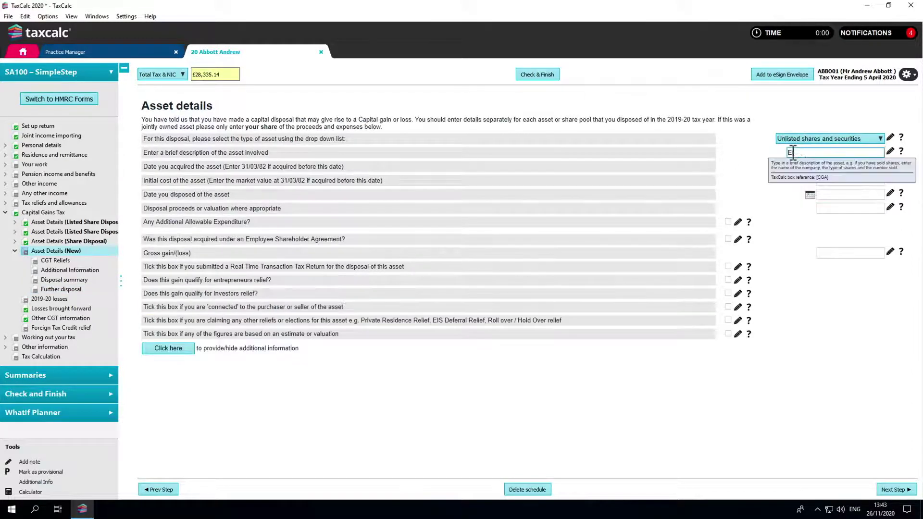
pyautogui.write('IS Share Disposal')
pyautogui.press('Tab')
# Enter acquisition on 12/06/10 at cost 670, and disposal on 25/01/20 for proceeds 15230
pyautogui.write('12/06/10')
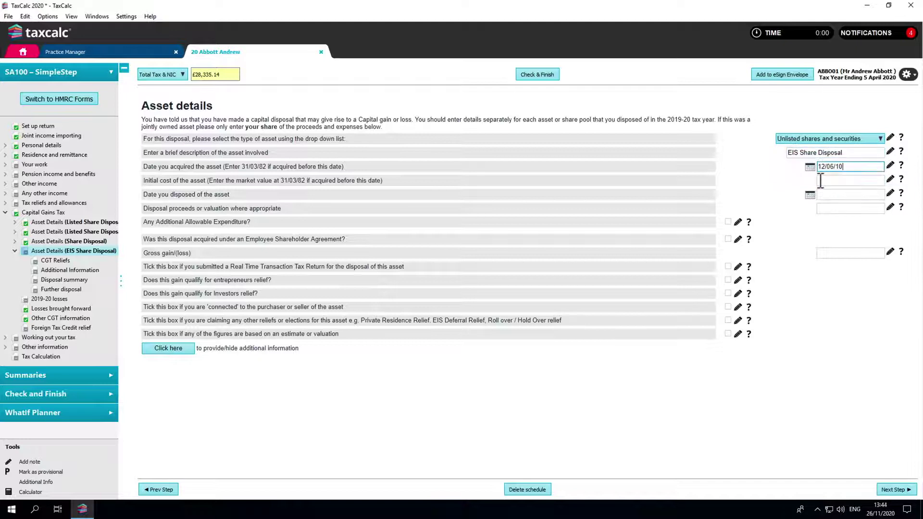
pyautogui.click(821, 181)
pyautogui.write('670')
pyautogui.click(822, 195)
pyautogui.write('25/01/20')
pyautogui.click(824, 209)
pyautogui.write('15230')
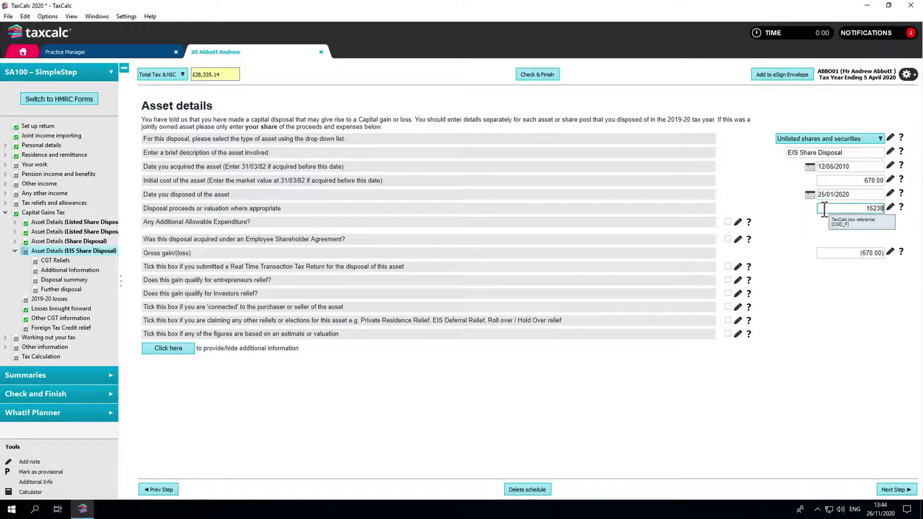
pyautogui.press('Tab')
# Add 'EIS Income Tax Relief Claimed' expenditure of -189 dated 05/04/19
pyautogui.click(727, 222)
pyautogui.click(302, 251)
pyautogui.write('EIS Inc')
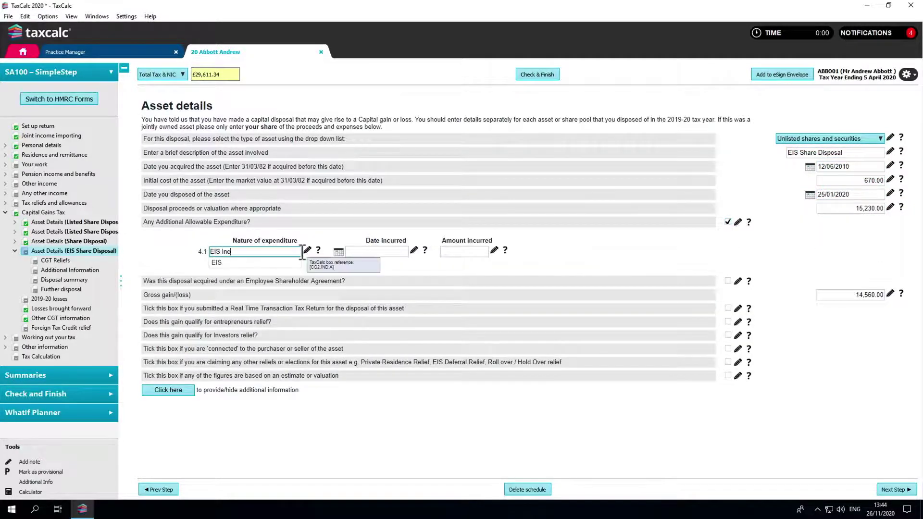
pyautogui.write('ome Tax Relief Claimed')
pyautogui.click(351, 251)
pyautogui.write('05/04/19')
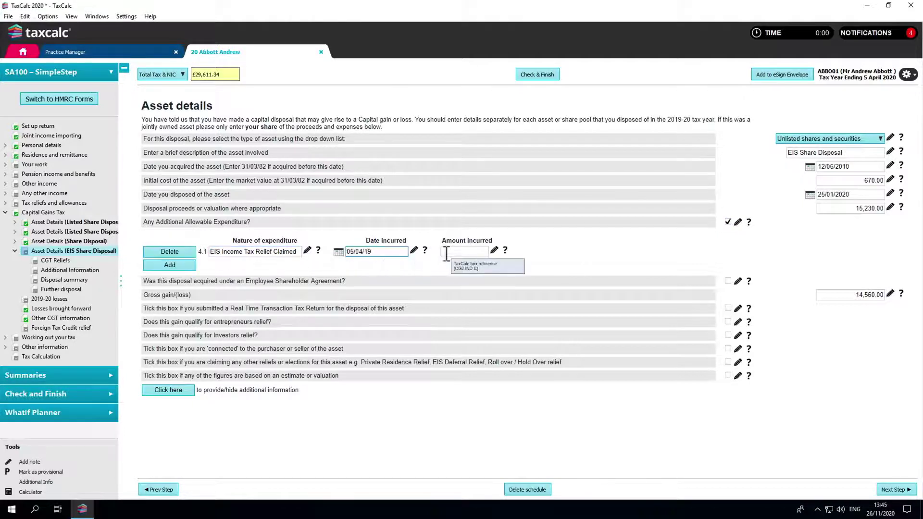
pyautogui.click(446, 253)
pyautogui.write('-189')
pyautogui.press('Tab')
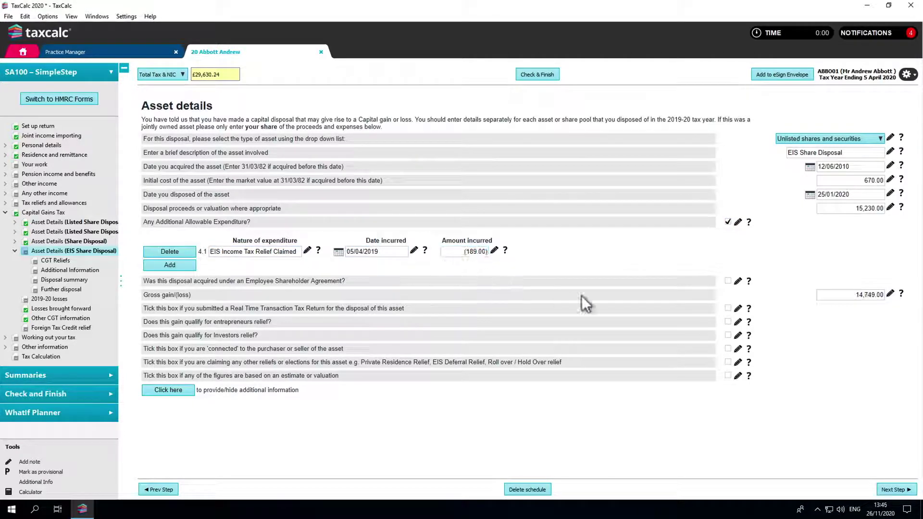
# Claim 1,000 EIS disposal relief and continue past the summary to the losses page
pyautogui.click(728, 362)
pyautogui.click(889, 488)
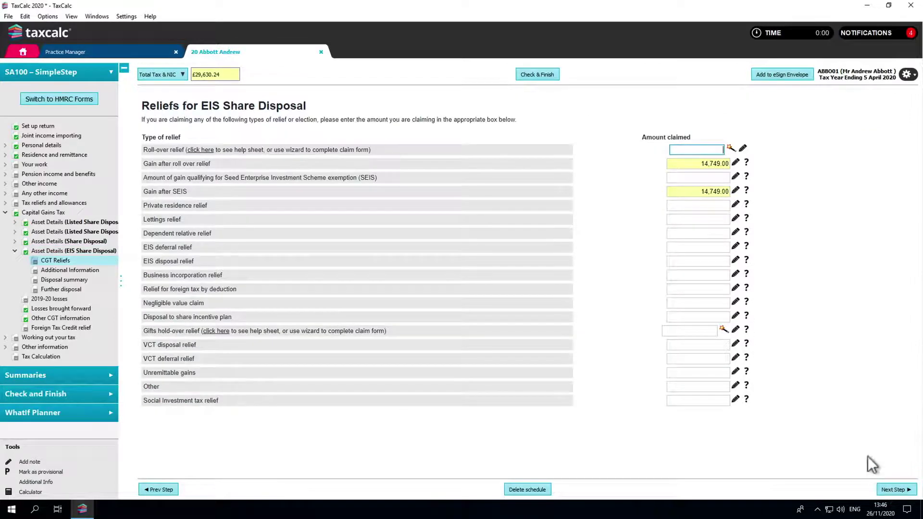
pyautogui.click(721, 261)
pyautogui.write('1000')
pyautogui.click(754, 287)
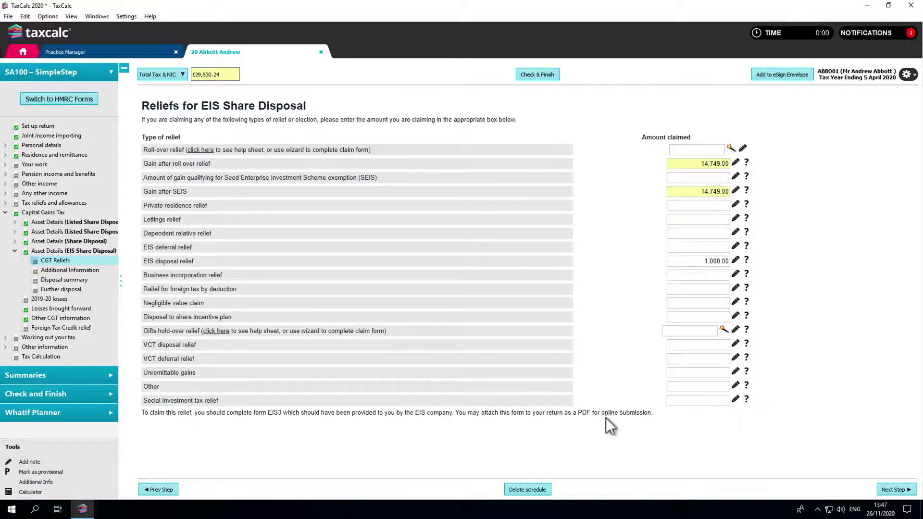
pyautogui.click(881, 489)
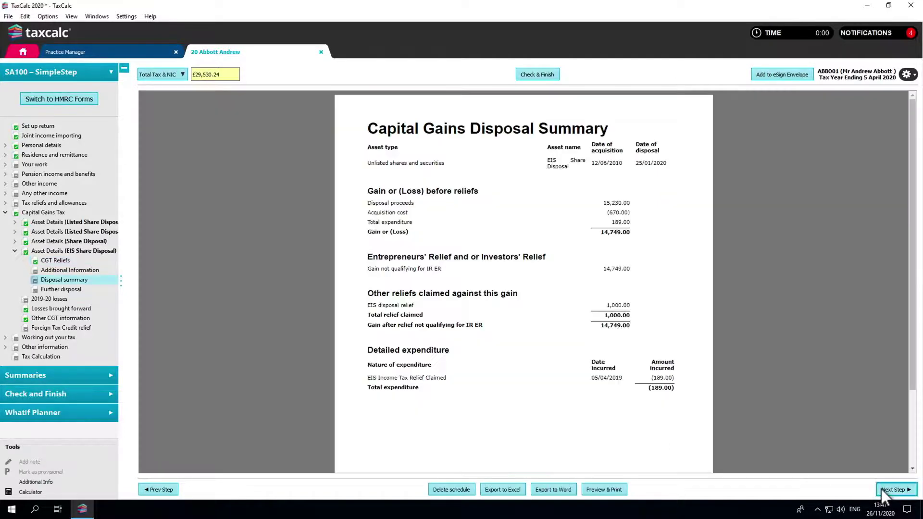
pyautogui.click(894, 489)
pyautogui.click(894, 489)
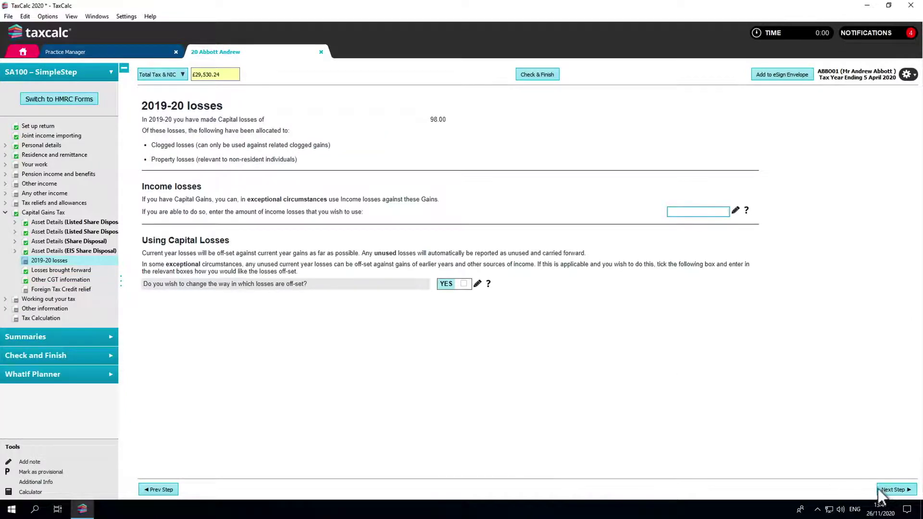
# Keep the default loss offsetting and advance past losses brought forward to Other CGT information
pyautogui.click(463, 283)
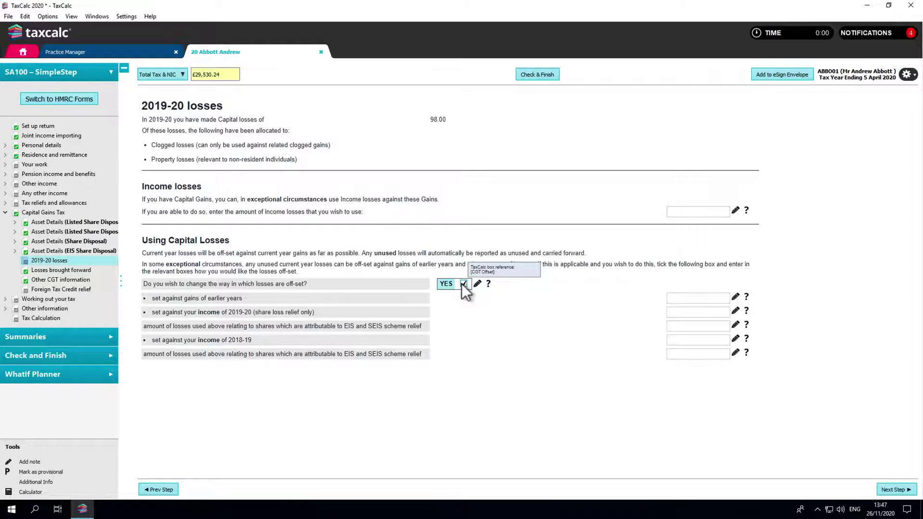
pyautogui.click(462, 283)
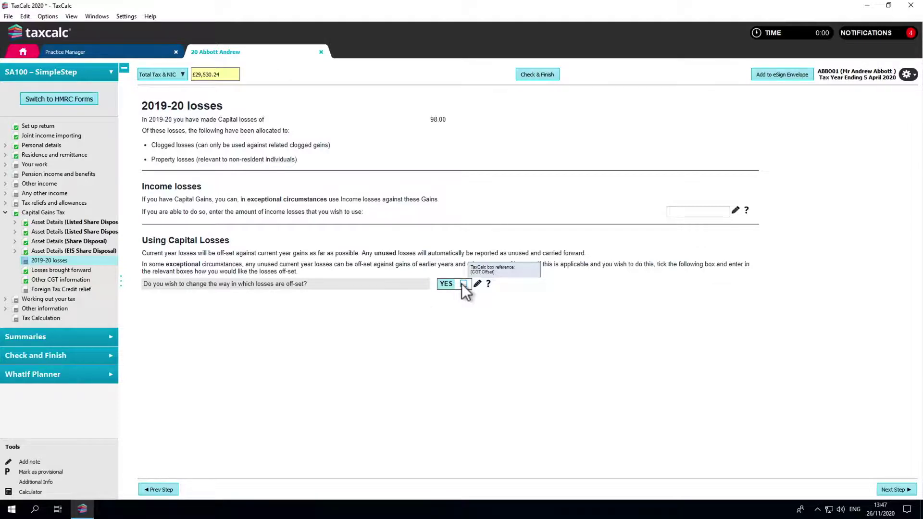
pyautogui.click(884, 491)
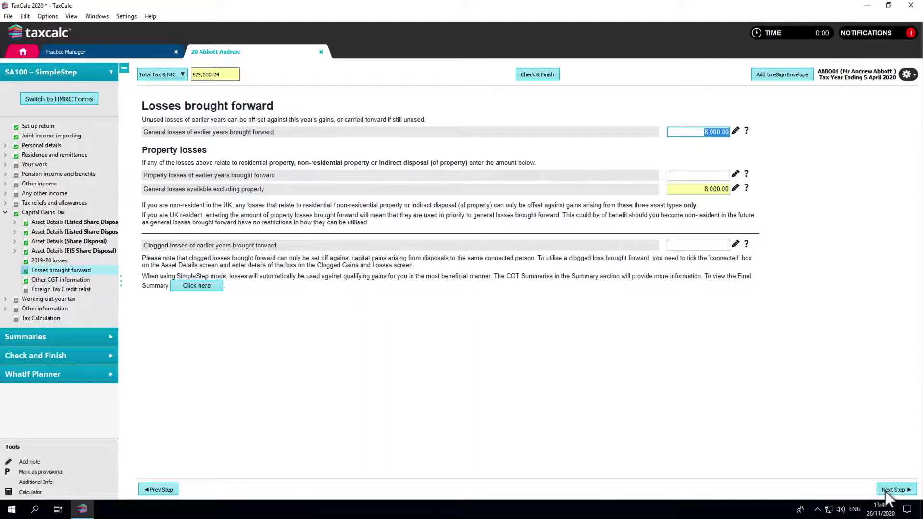
pyautogui.click(885, 491)
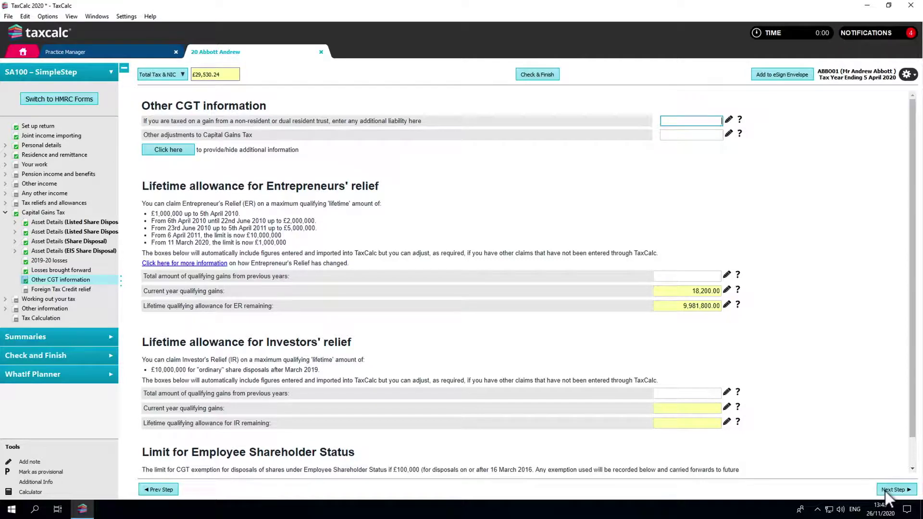
# Start Check & Finish and briefly review the return's PDF attachments list
pyautogui.click(547, 74)
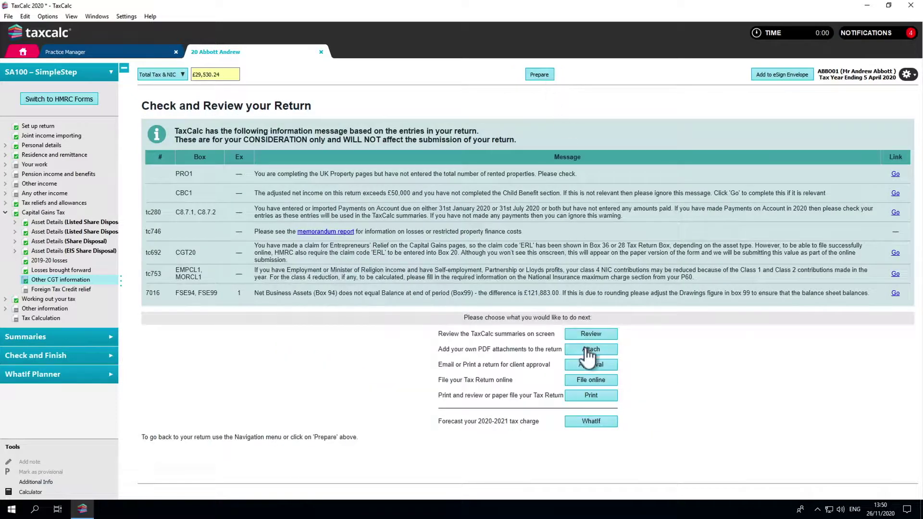
pyautogui.click(586, 349)
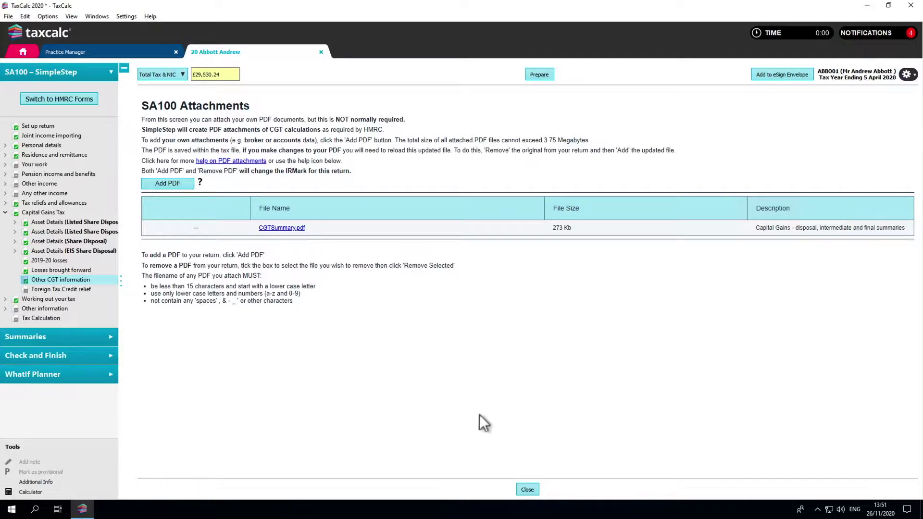
pyautogui.click(526, 490)
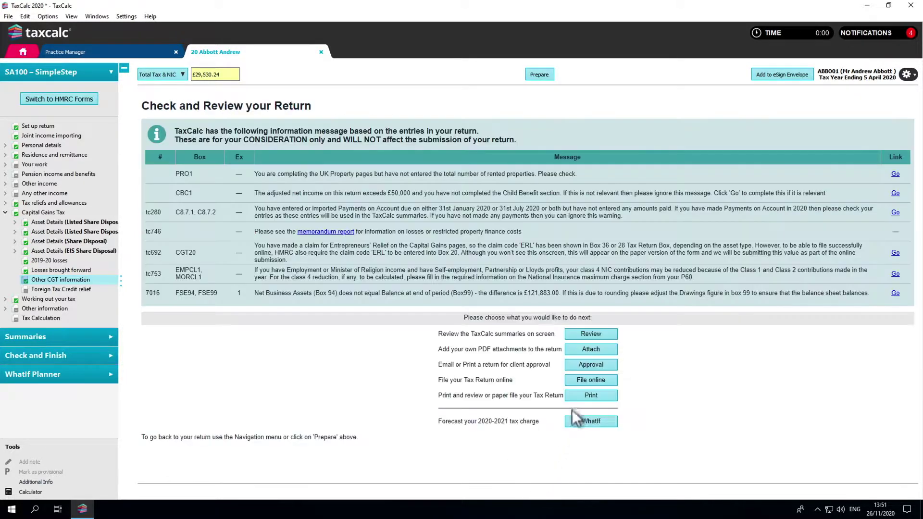
# Preview a printout of summaries only, with no return pages, marked as the taxpayer's own record
pyautogui.click(576, 396)
pyautogui.click(885, 488)
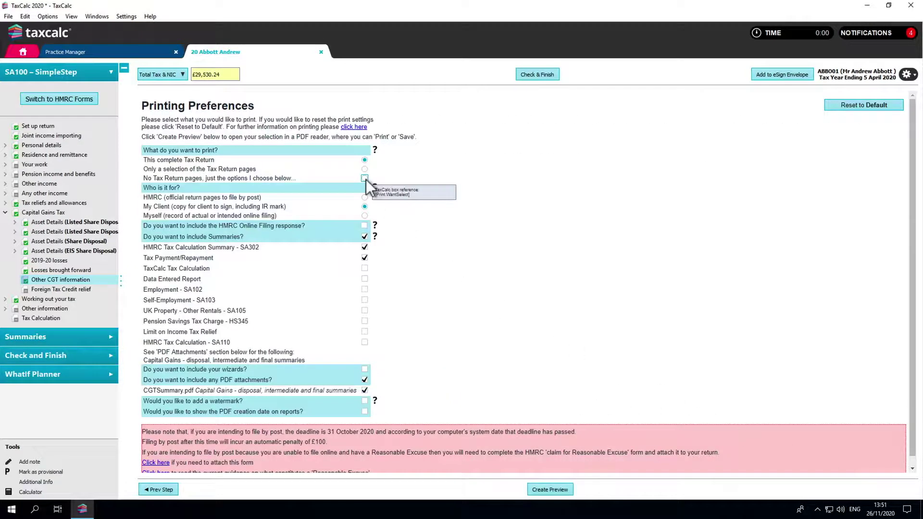
pyautogui.click(365, 178)
pyautogui.click(365, 215)
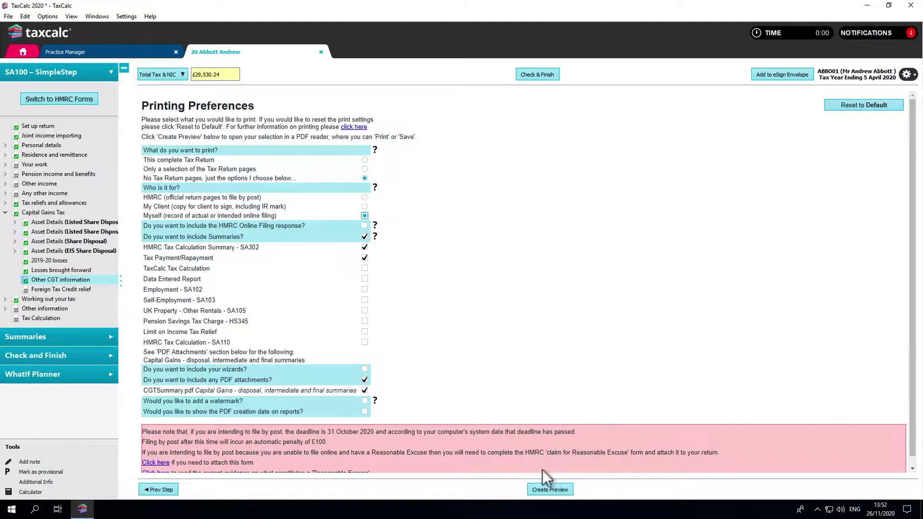
pyautogui.click(546, 488)
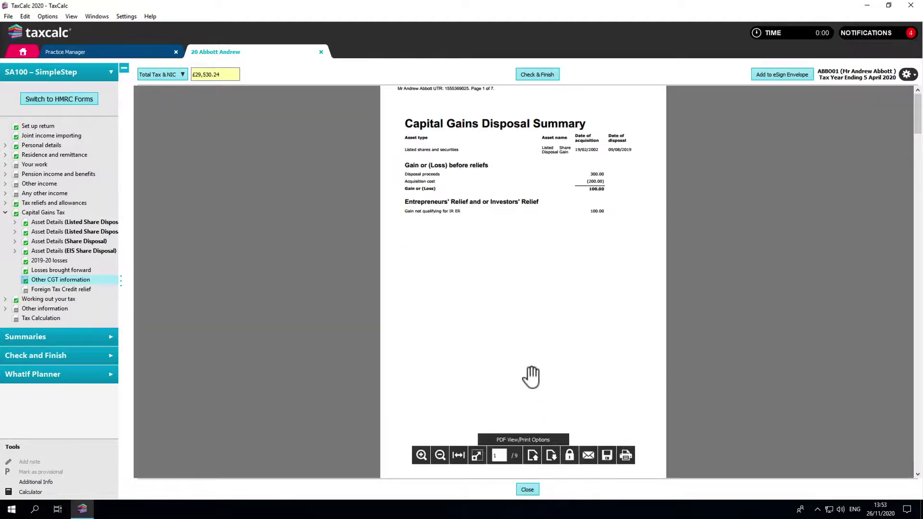
# Expand the Summaries section to list SA302, CG Losses, CG Intermediary and CG Final summaries
pyautogui.scroll(-15, 531, 378)
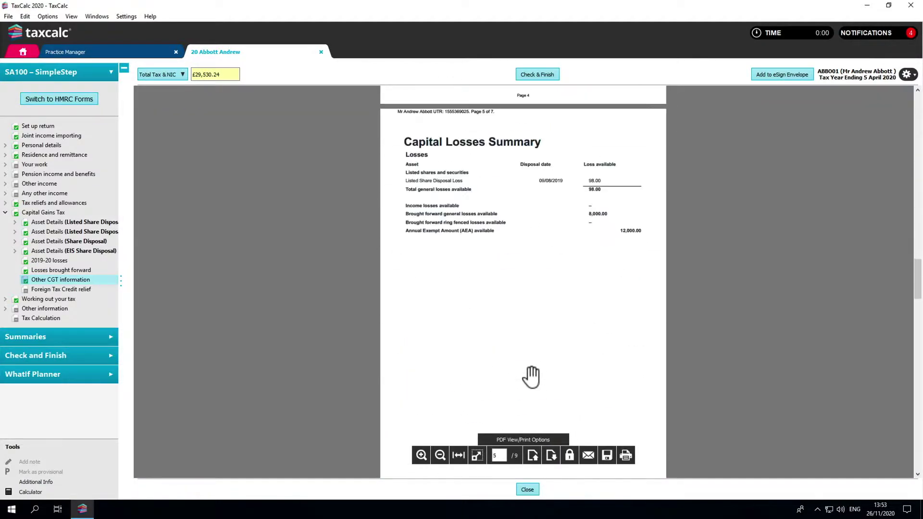
pyautogui.scroll(-10, 531, 378)
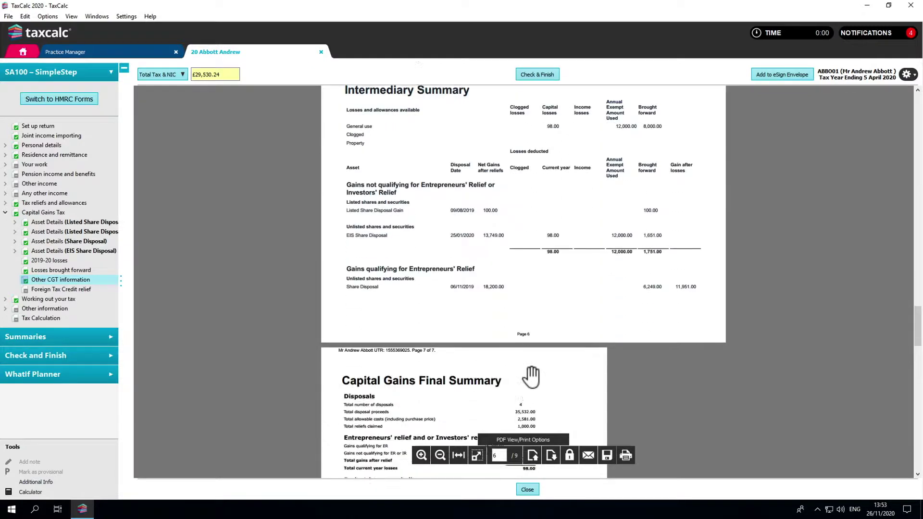
pyautogui.scroll(-5, 531, 377)
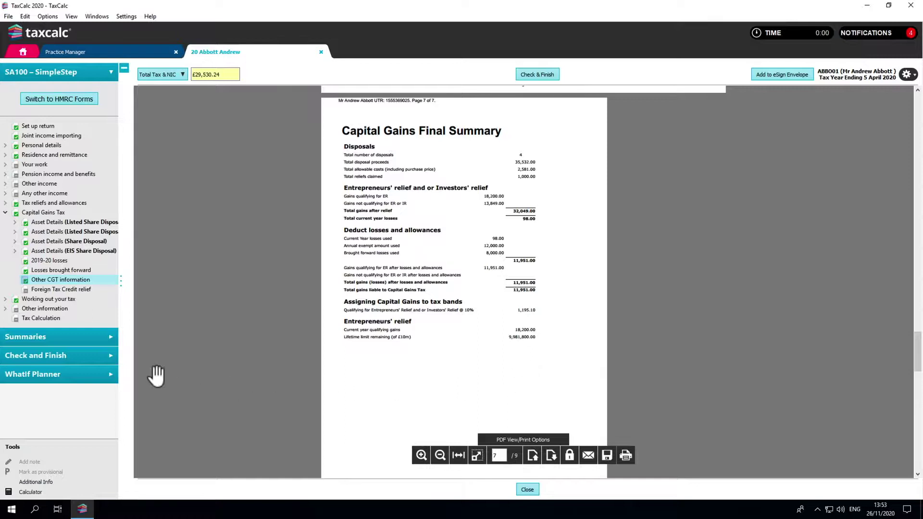
pyautogui.click(91, 338)
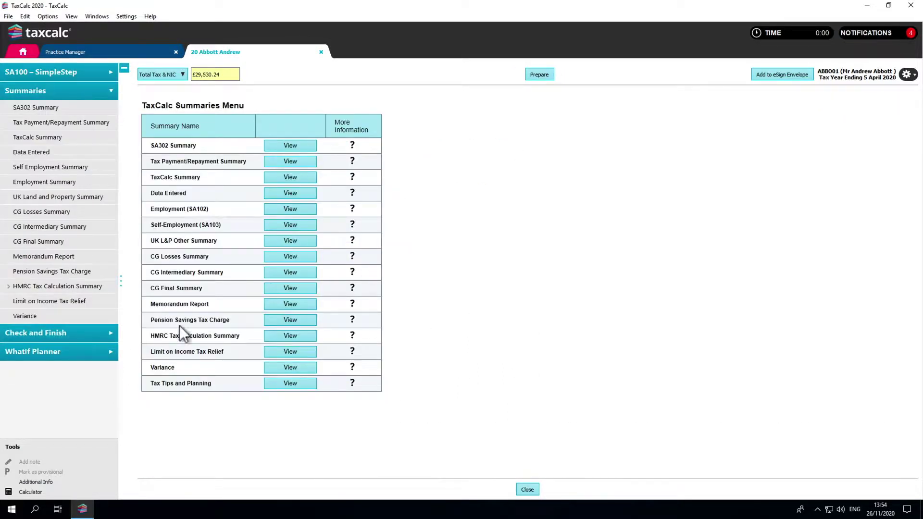
# View the CG Final Summary report
pyautogui.click(289, 288)
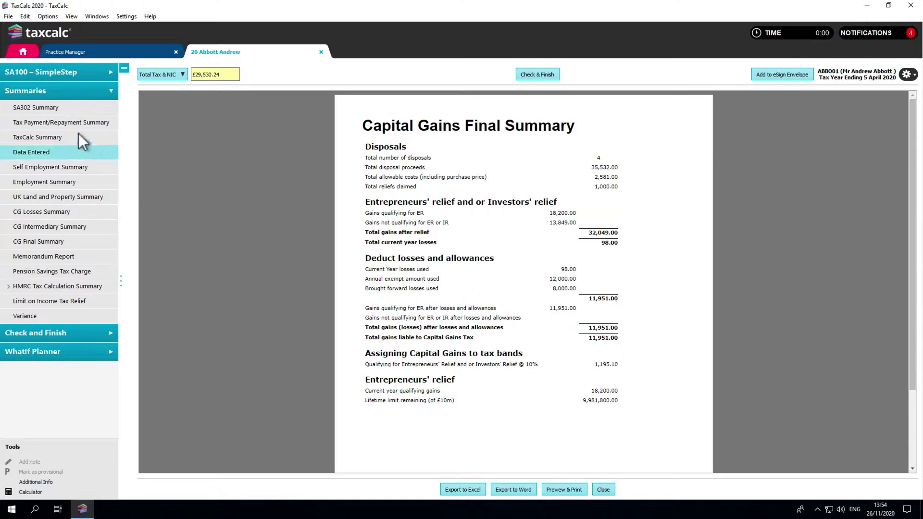
# Open the SA302 Summary showing £1,195.10 Capital Gains Tax and £29,530.24 total due
pyautogui.click(73, 110)
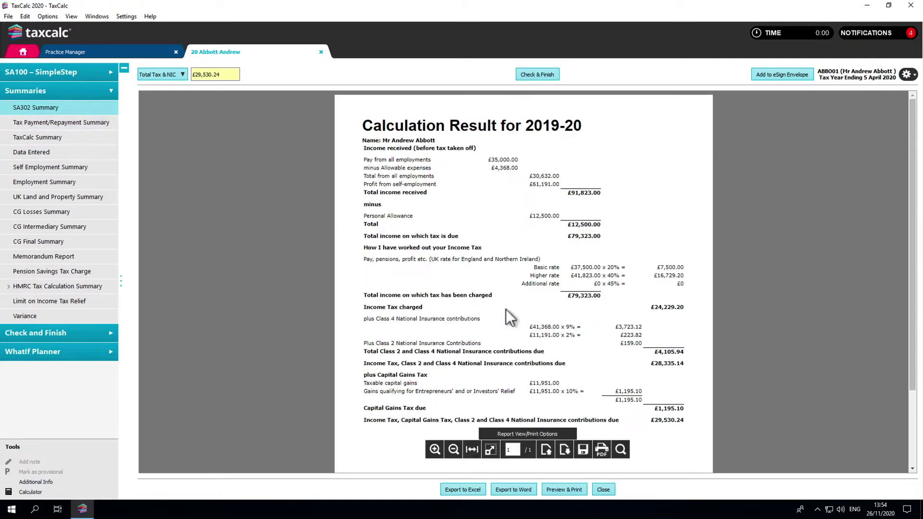